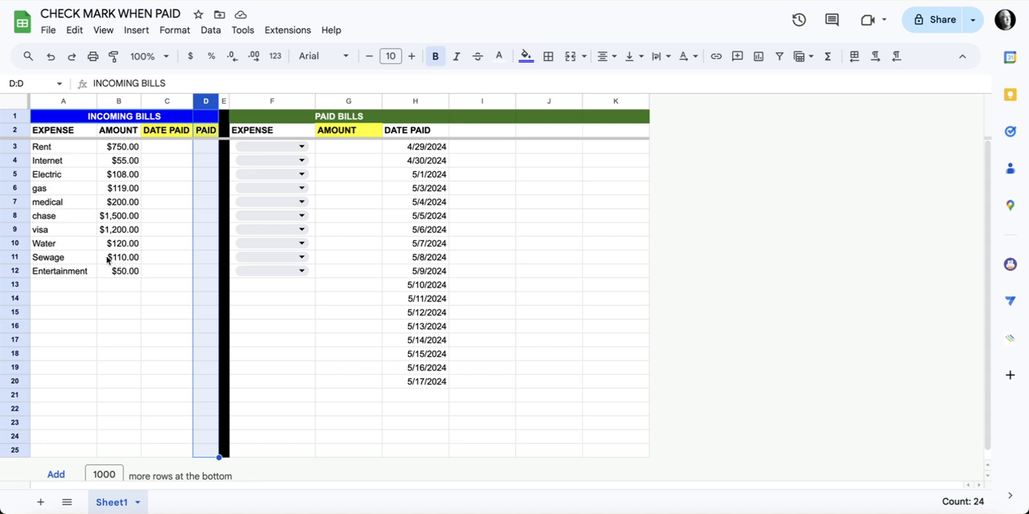
Examine the data validation rule behind the paid expense dropdowns in F3:F12, including its source range and all listed items
left_click(336, 150)
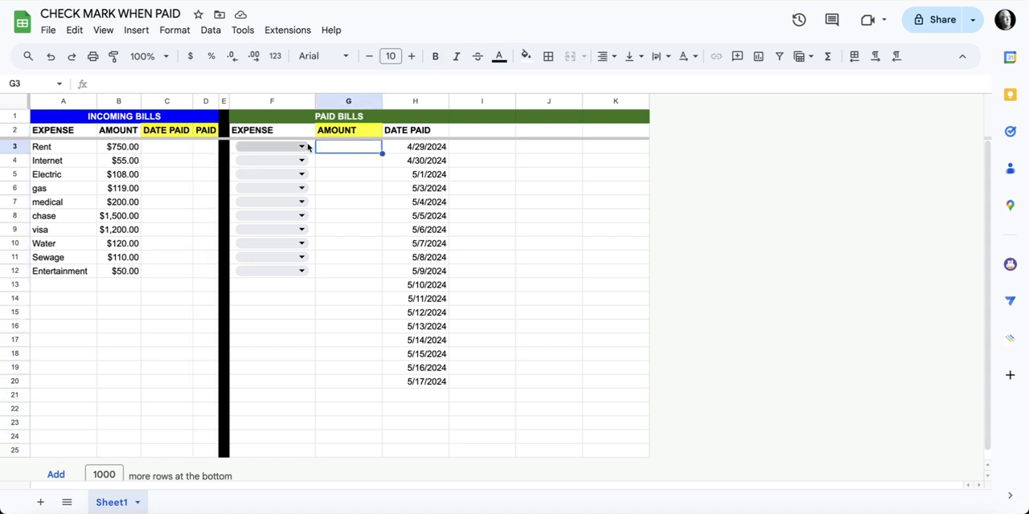
left_click(309, 145)
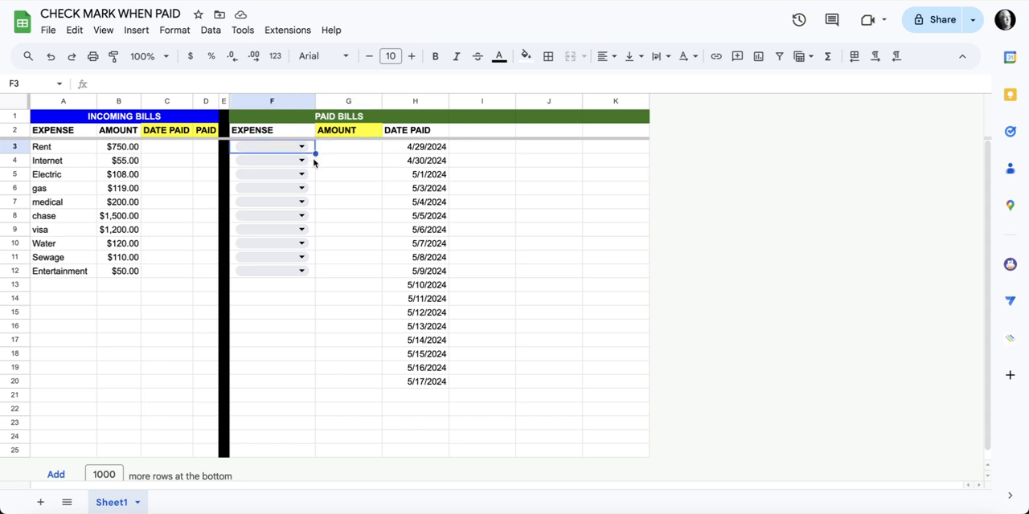
left_click(211, 30)
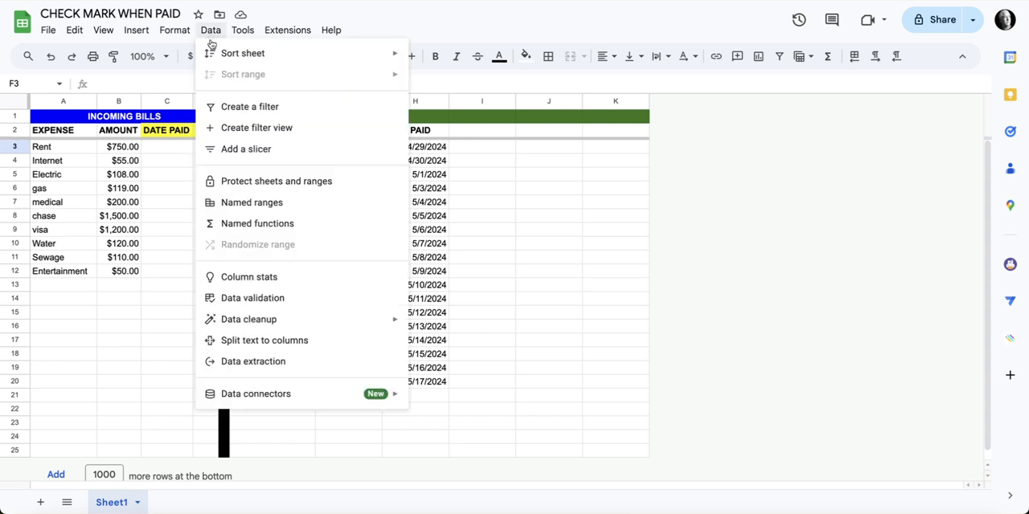
left_click(286, 295)
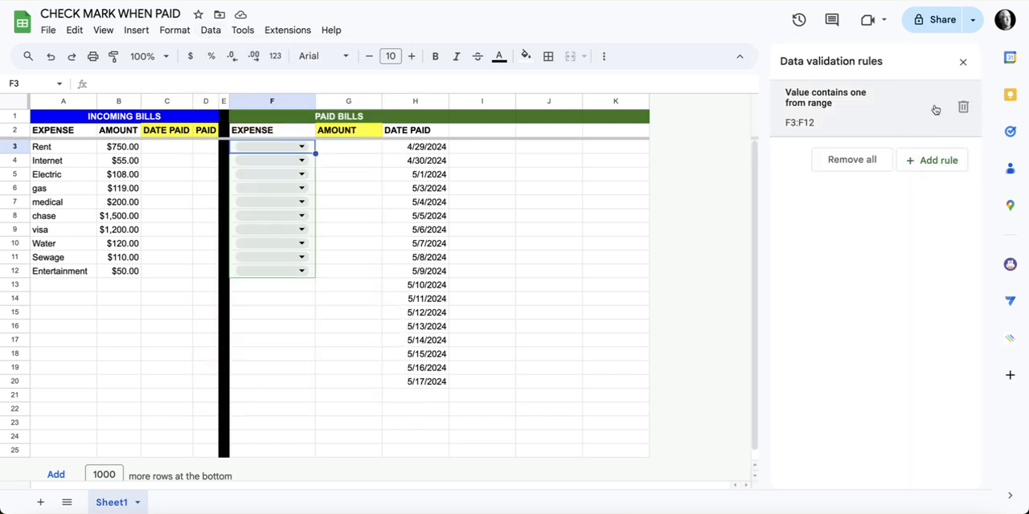
left_click(894, 111)
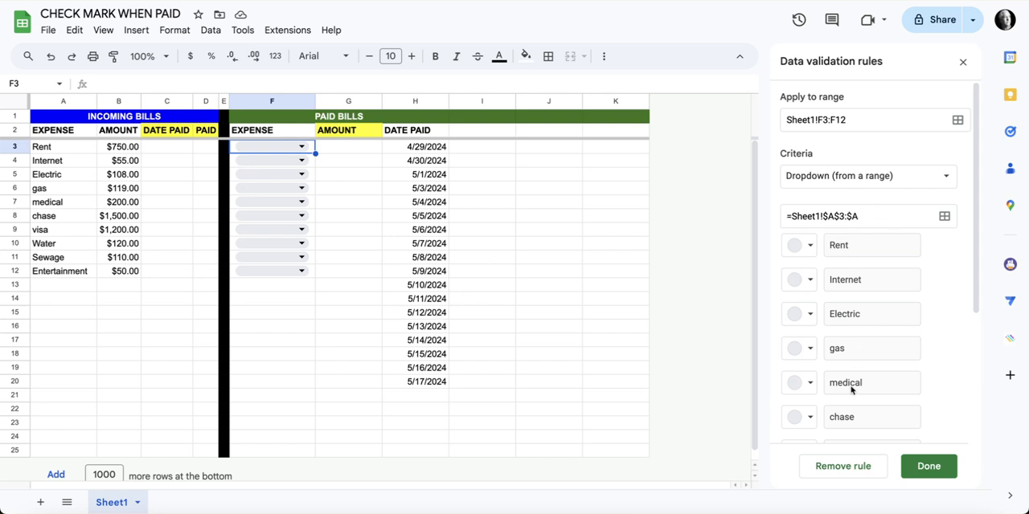
scroll(879, 383, "down", 1)
scroll(879, 382, "down", 3)
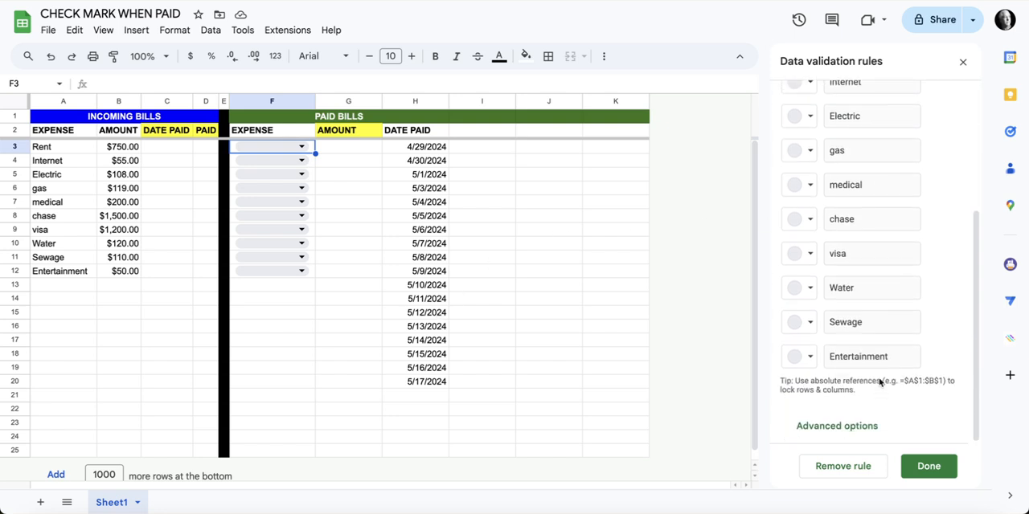
scroll(880, 383, "up", 4)
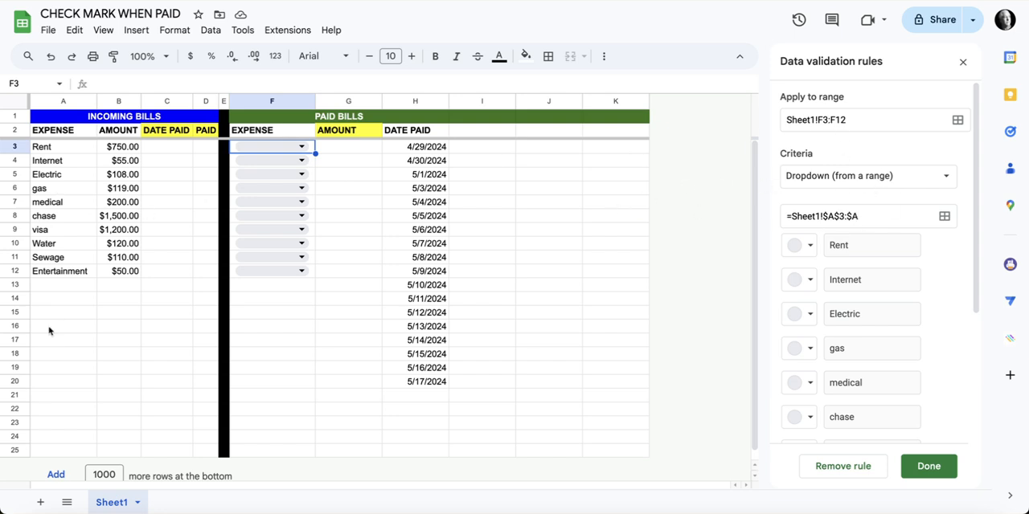
Add TV as a new expense in A13 and finish the open dropdown validation rule
left_click(65, 284)
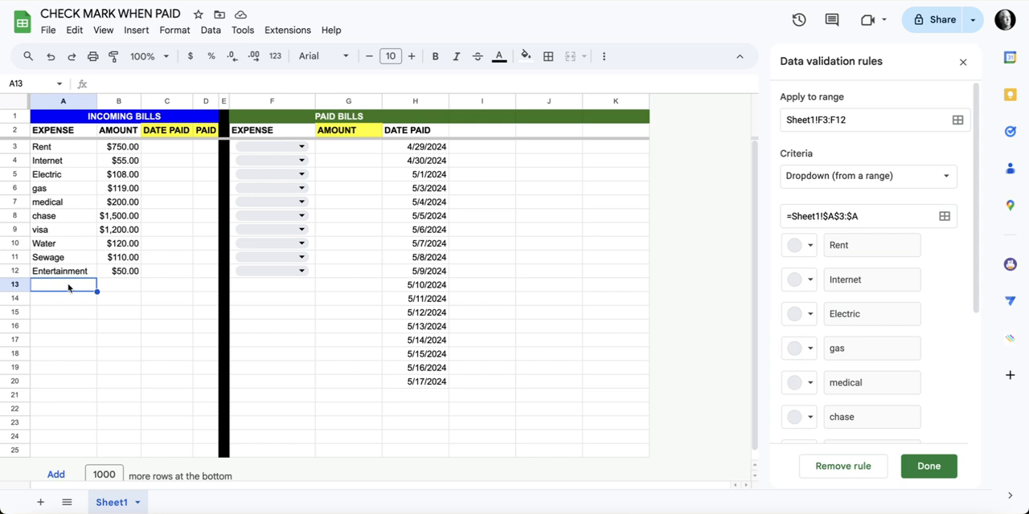
type("T")
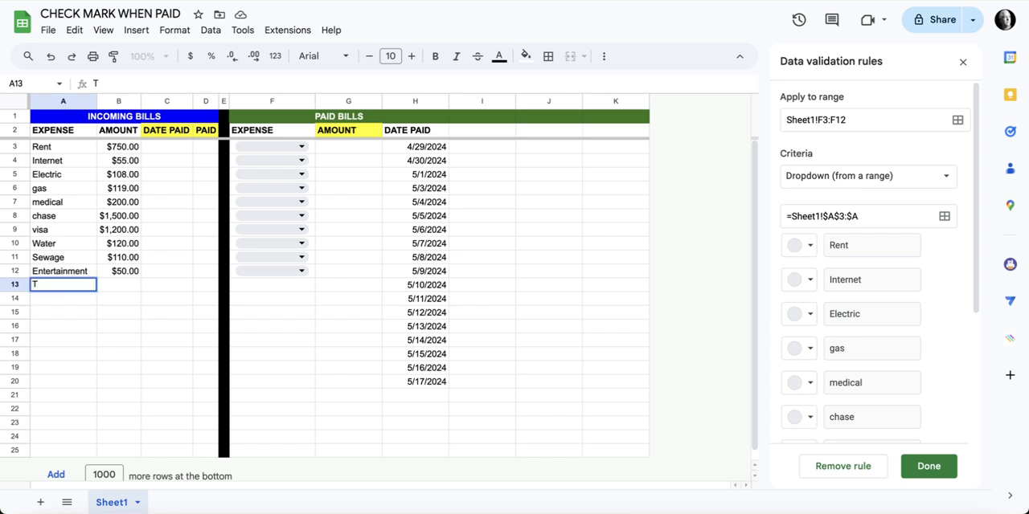
type("V")
key("Return")
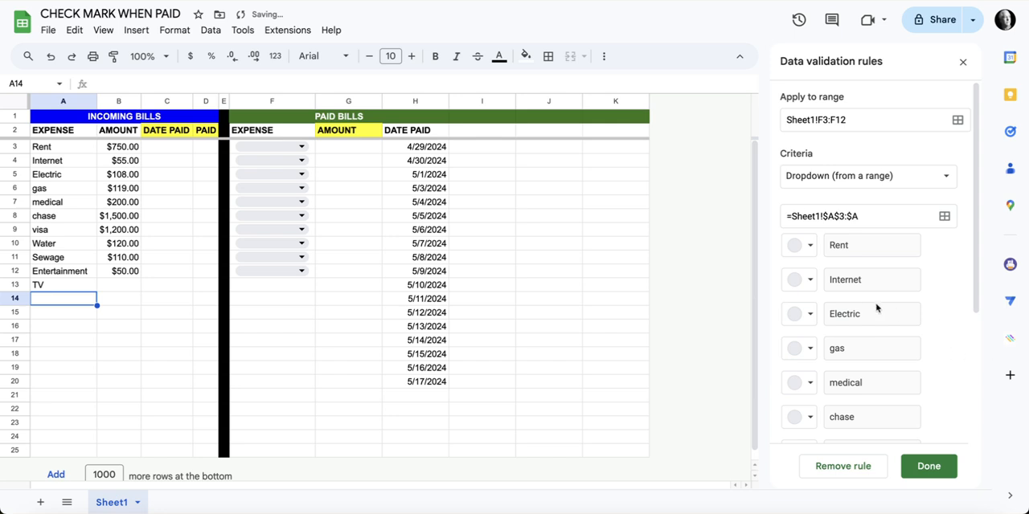
scroll(876, 309, "down", 5)
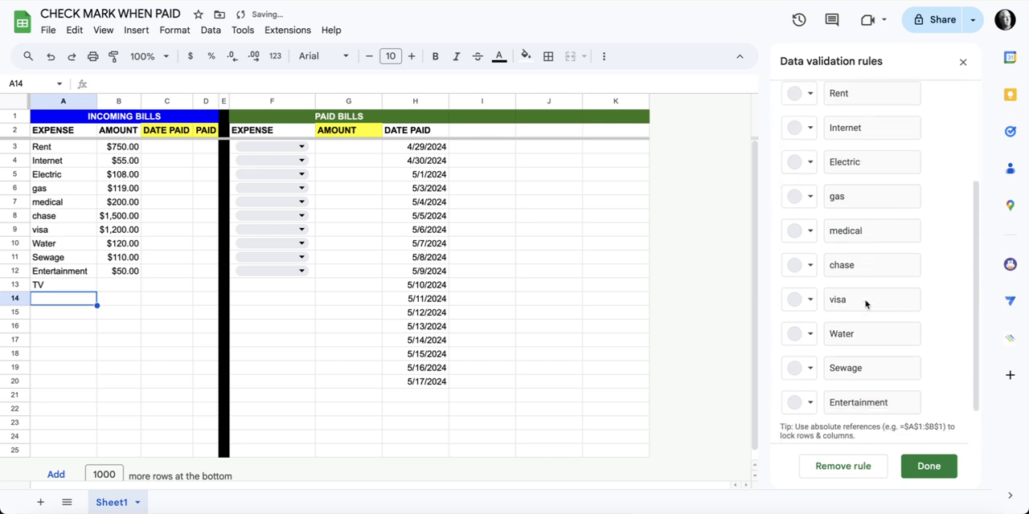
left_click(929, 466)
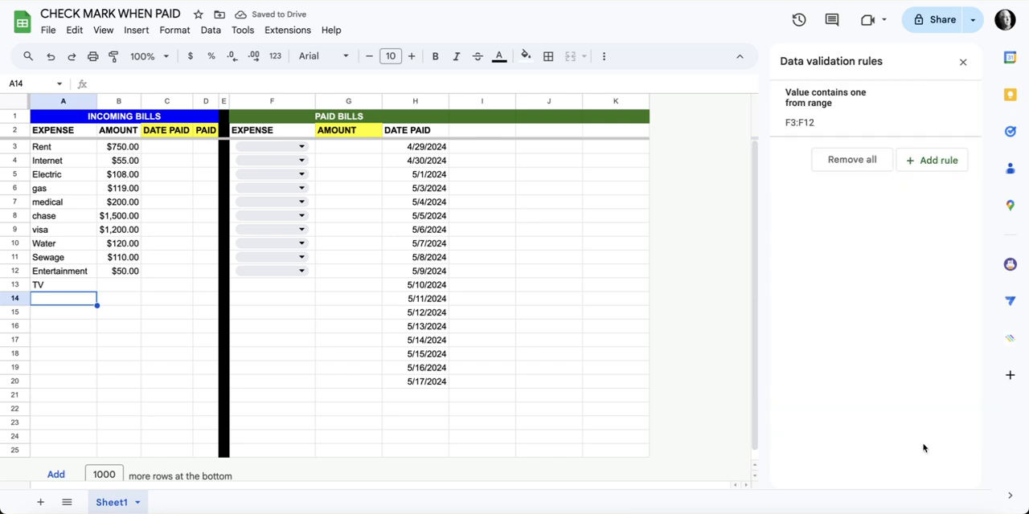
Close the data validation rules and choose medical as the paid expense in F3
left_click(298, 148)
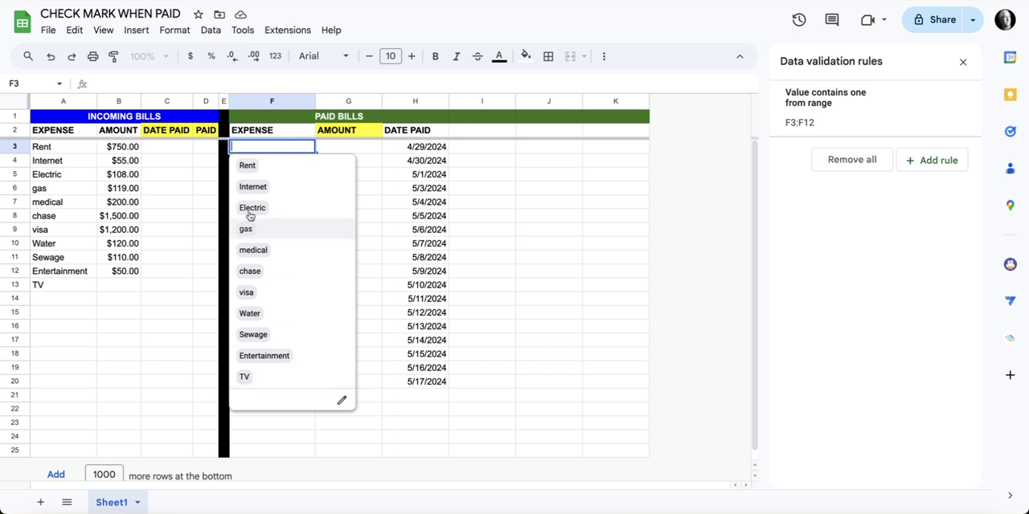
left_click(962, 64)
left_click(591, 161)
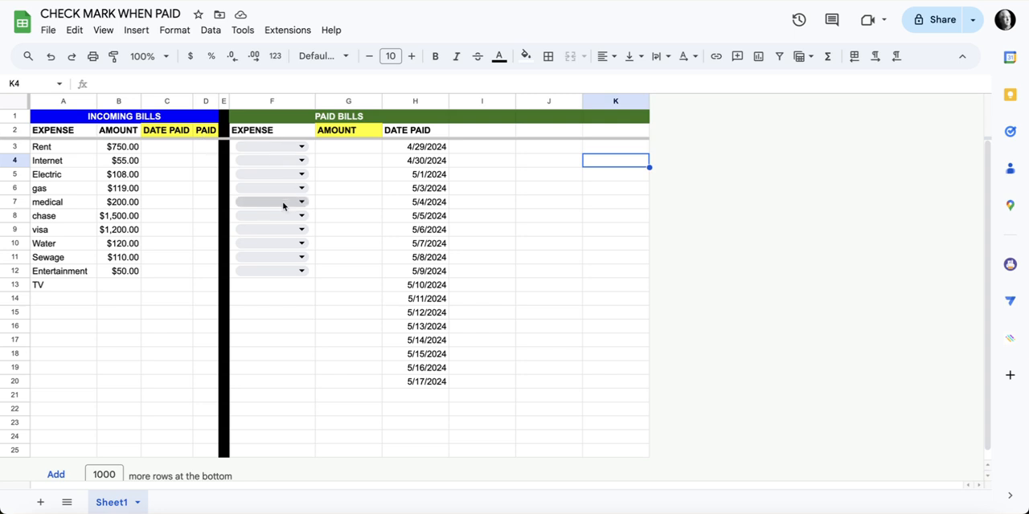
left_click(303, 147)
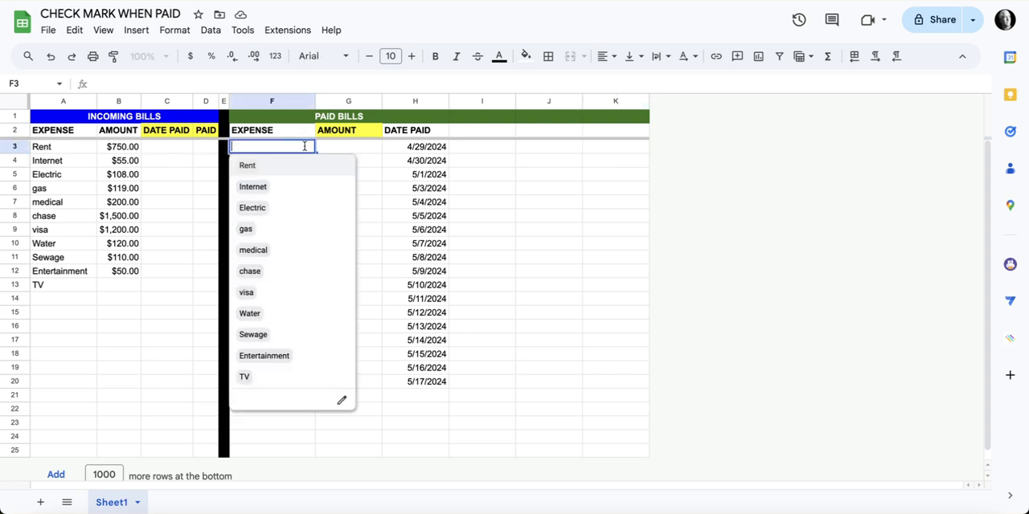
left_click(267, 250)
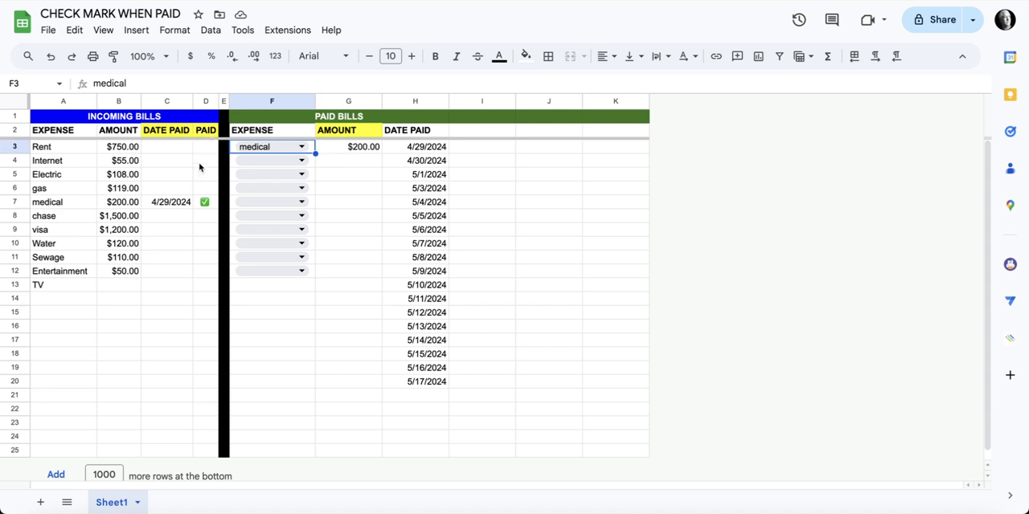
Copy MATCH(A3:A, F3:F, 0) out of the PAID header formula in D2 and enter it as a formula in J3
left_click(205, 132)
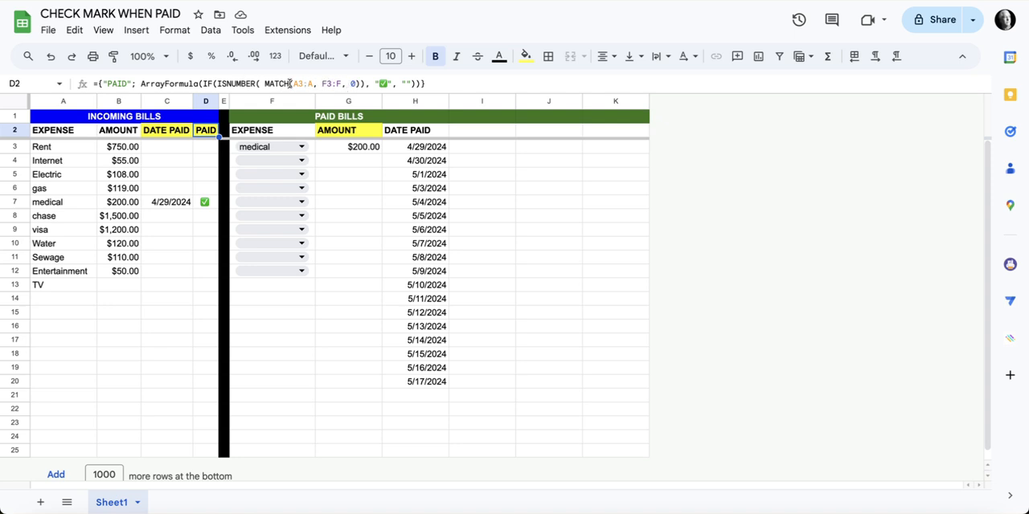
left_click_drag(263, 83, 359, 84)
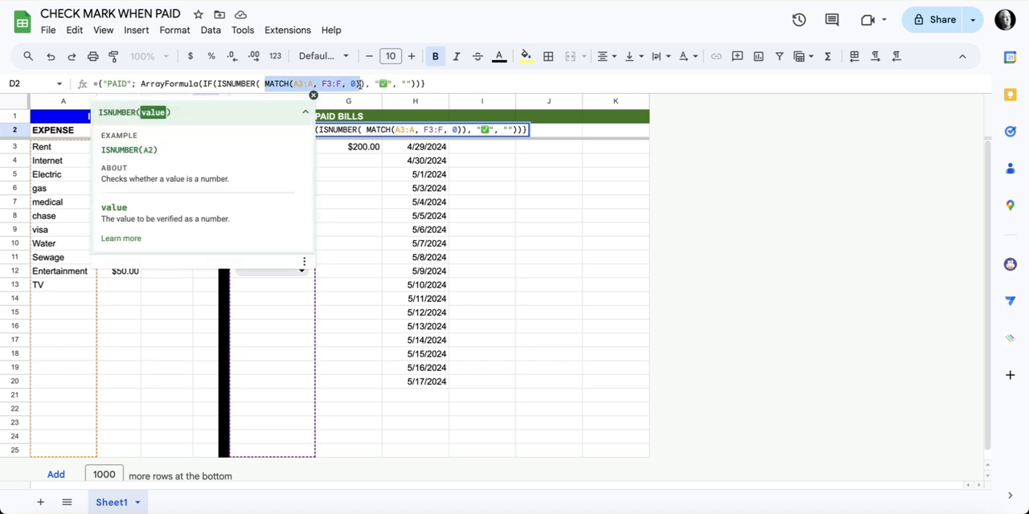
key("Return")
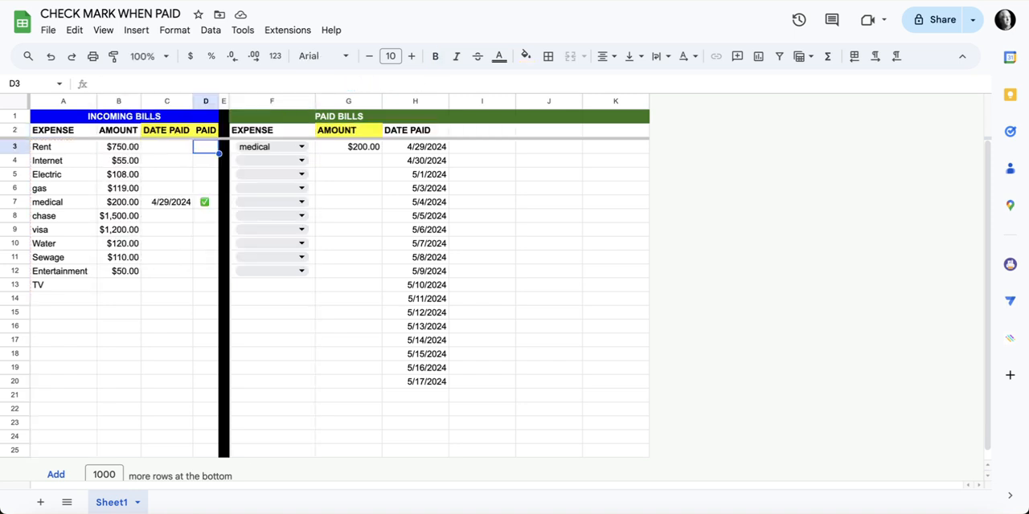
left_click(543, 152)
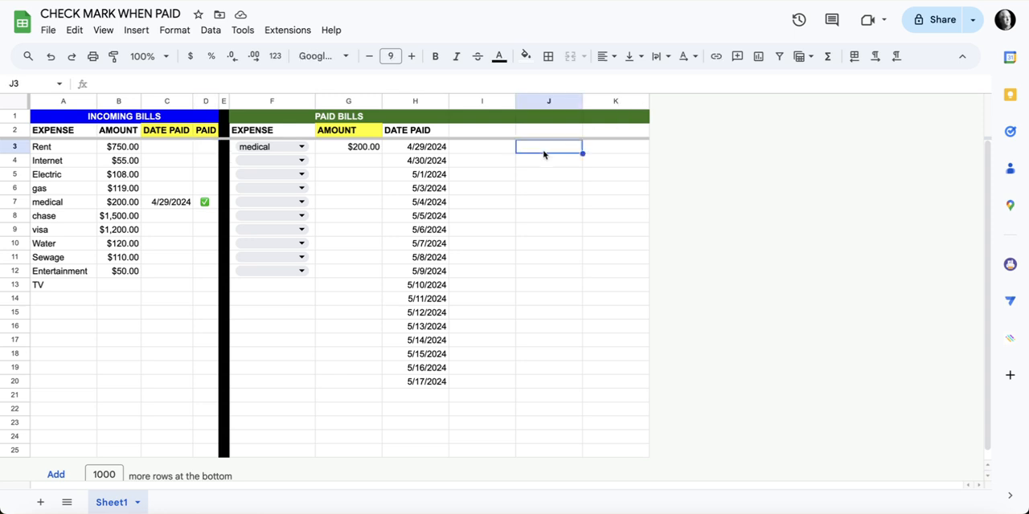
type("MATCH(A3:A, F3:F, 0)")
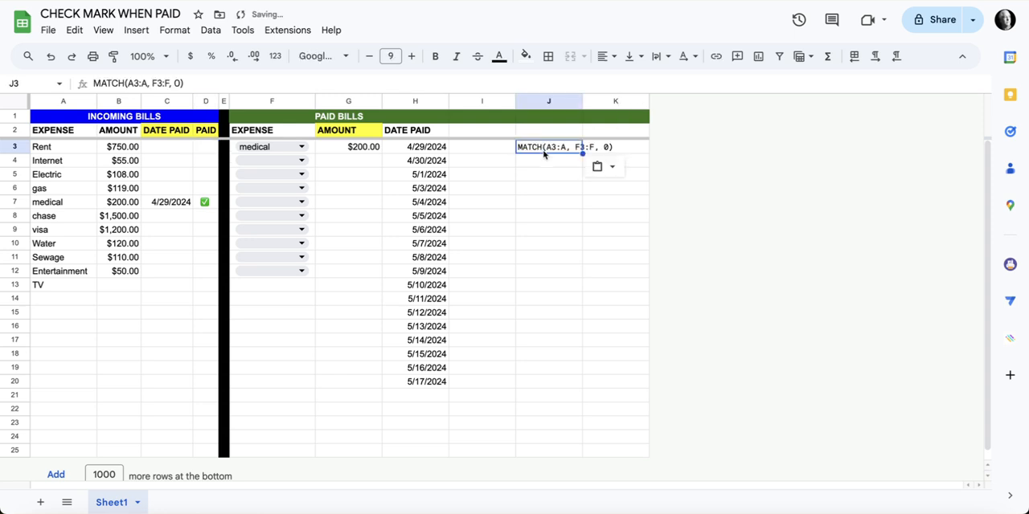
left_click(93, 82)
type("=")
key("Return")
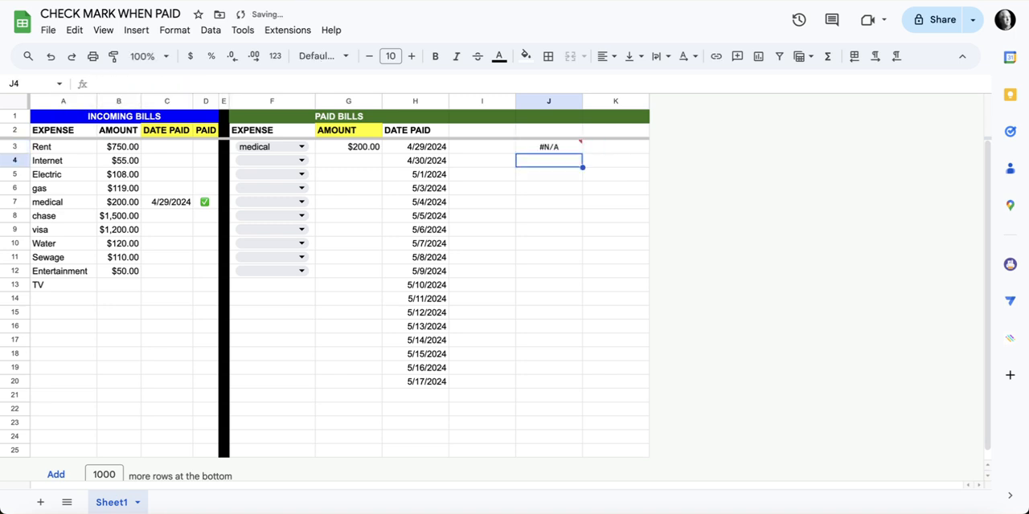
Wrap the MATCH formula in J3 in ArrayFormula so it evaluates every expense row
mouse_move(556, 148)
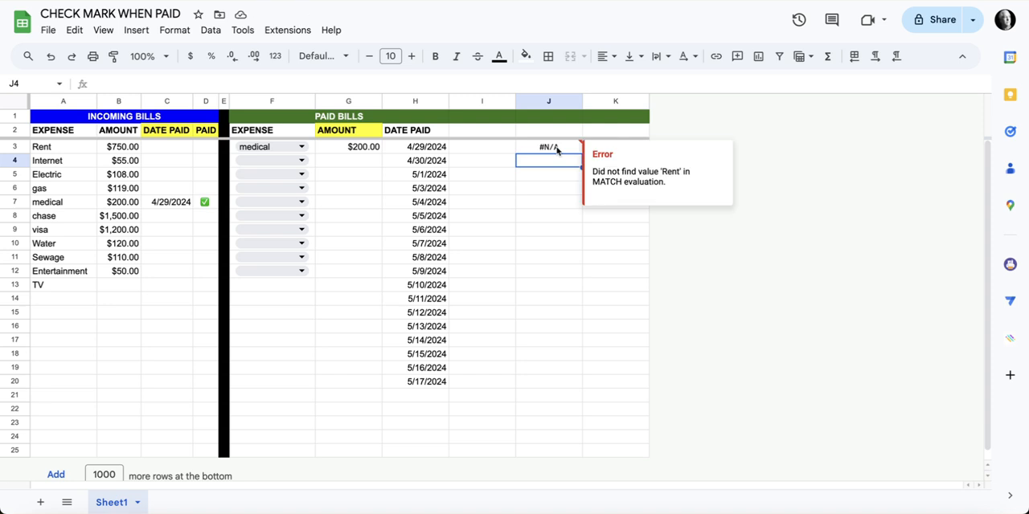
left_click(556, 149)
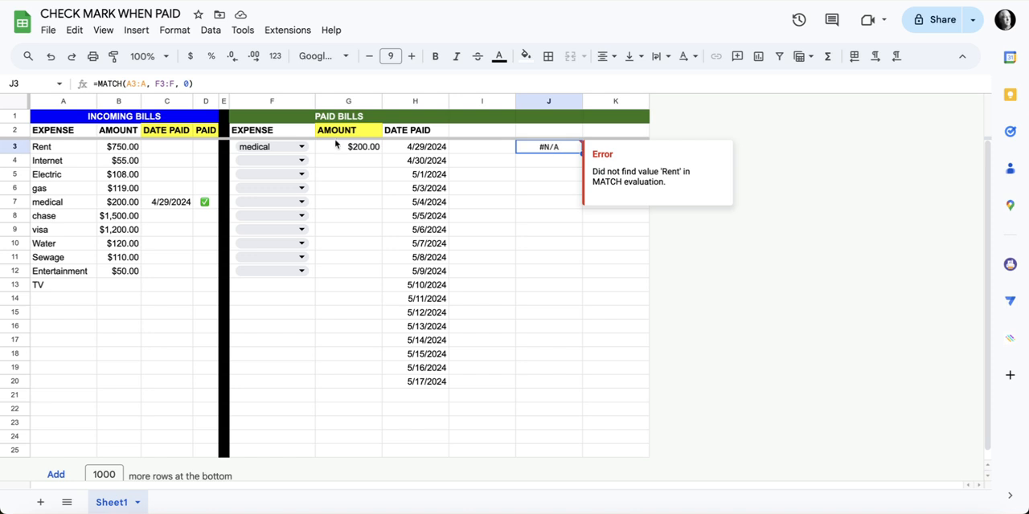
left_click(201, 82)
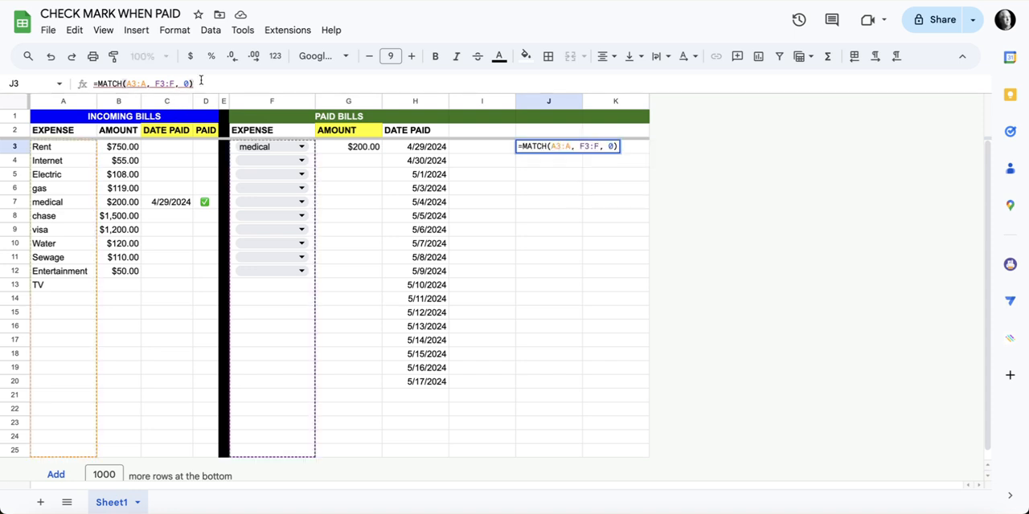
key("ctrl+shift+Return")
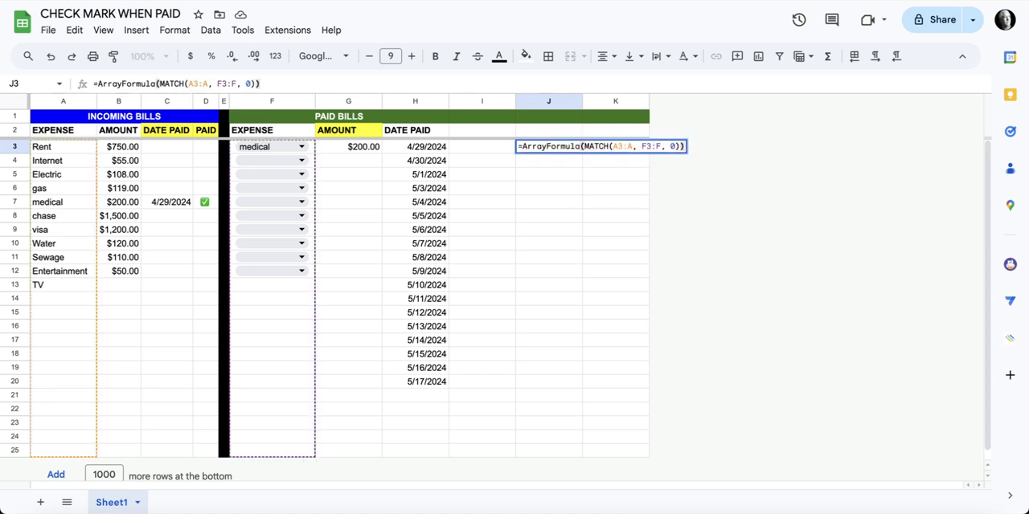
key("Return")
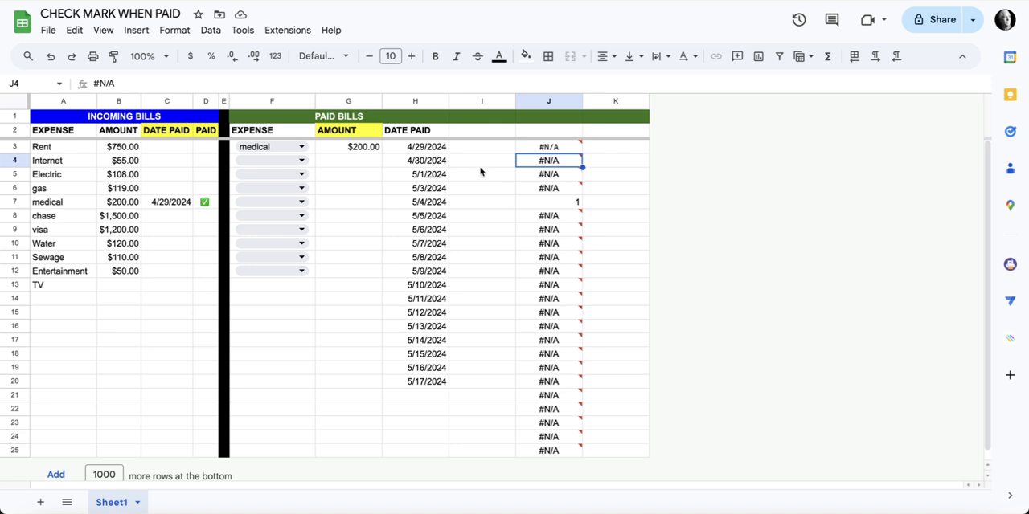
Add Rent to the paid expenses in F4 and swap the entries so F3 holds Rent and F4 holds medical
left_click(299, 161)
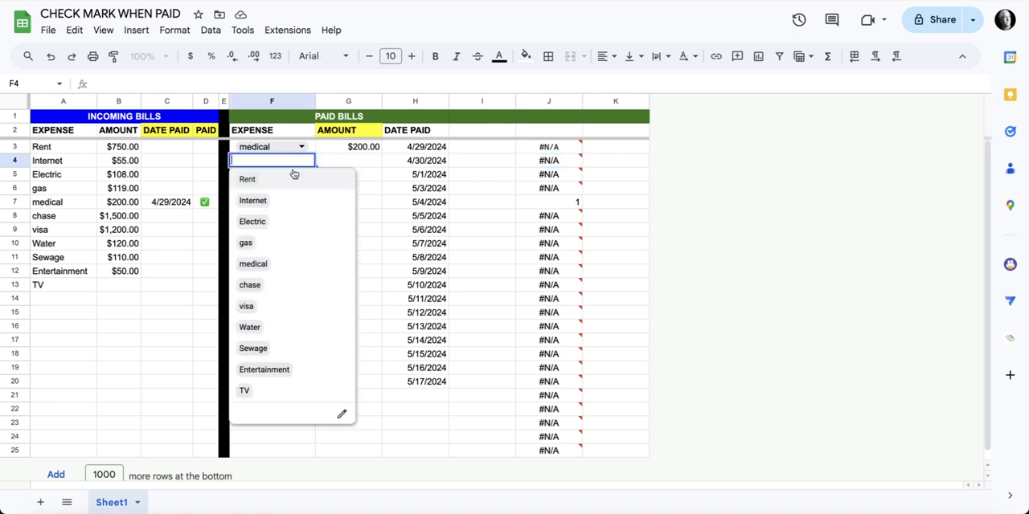
left_click(273, 178)
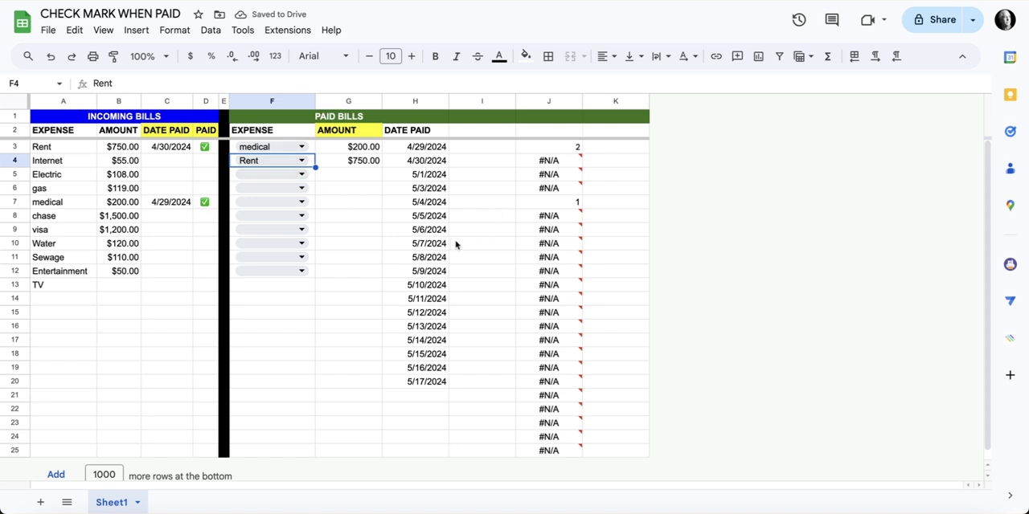
left_click(302, 146)
left_click(265, 171)
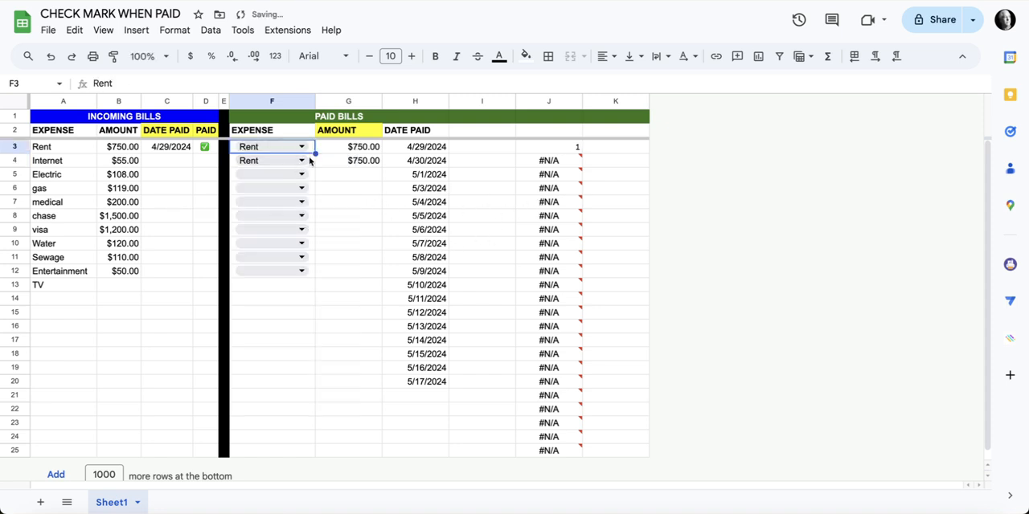
left_click(302, 160)
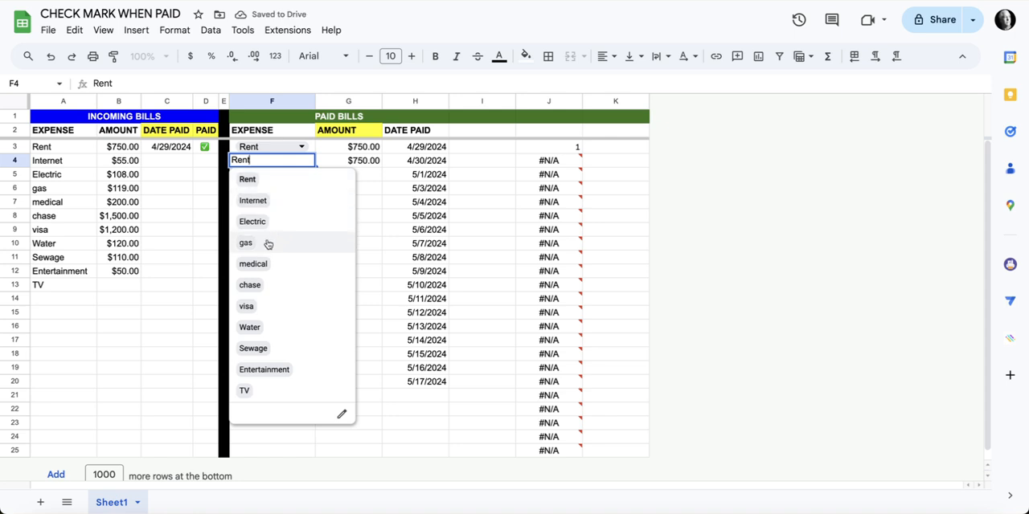
left_click(261, 265)
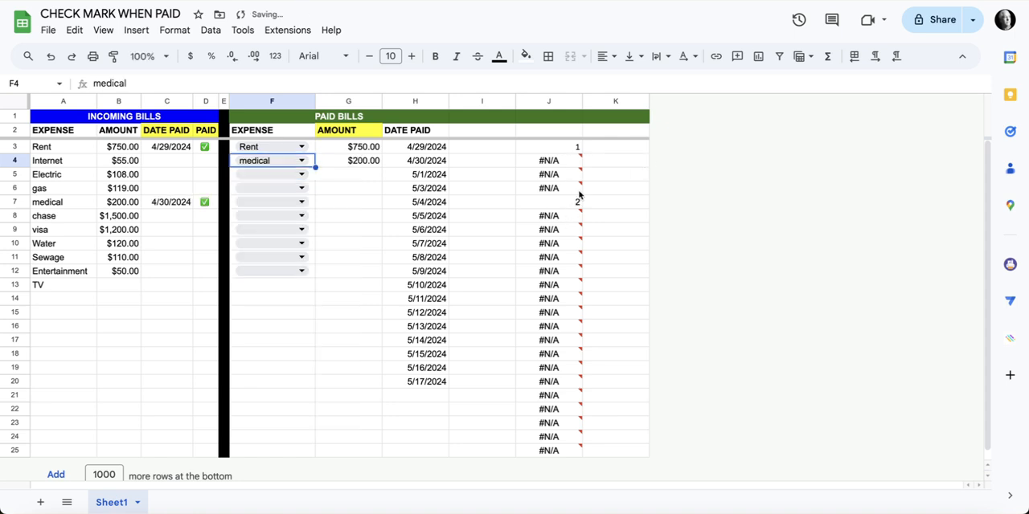
Delete the MATCH test formula from J3 and select the PAID header formula in D2
left_click(570, 151)
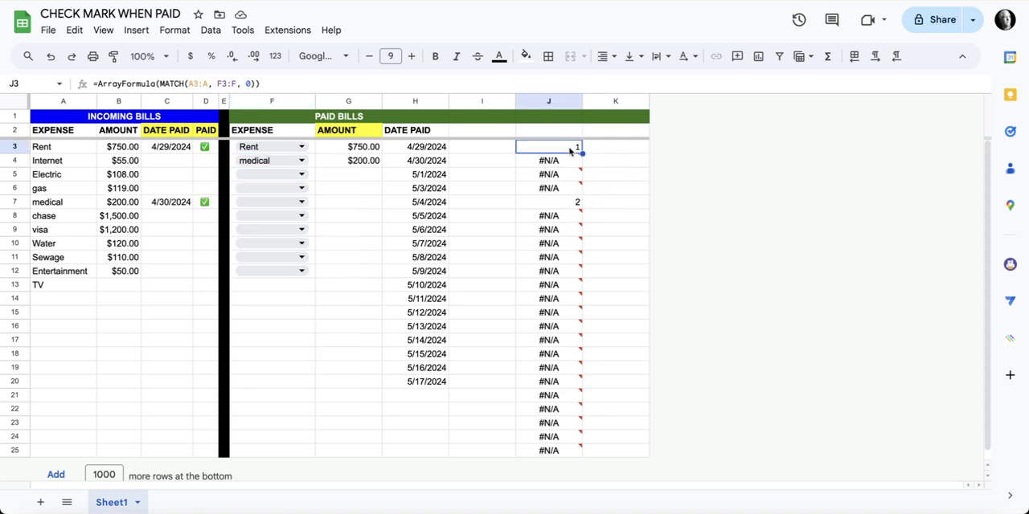
key("Delete")
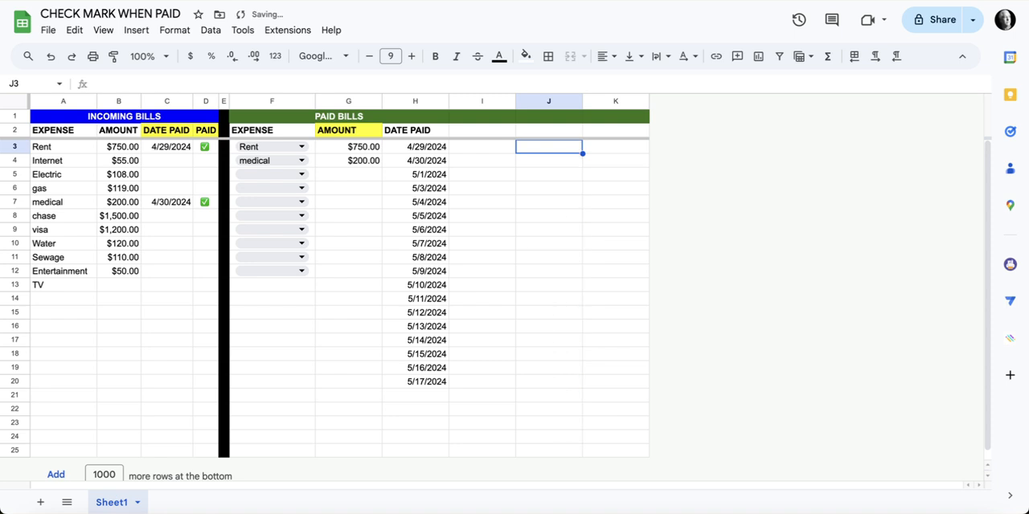
left_click(206, 131)
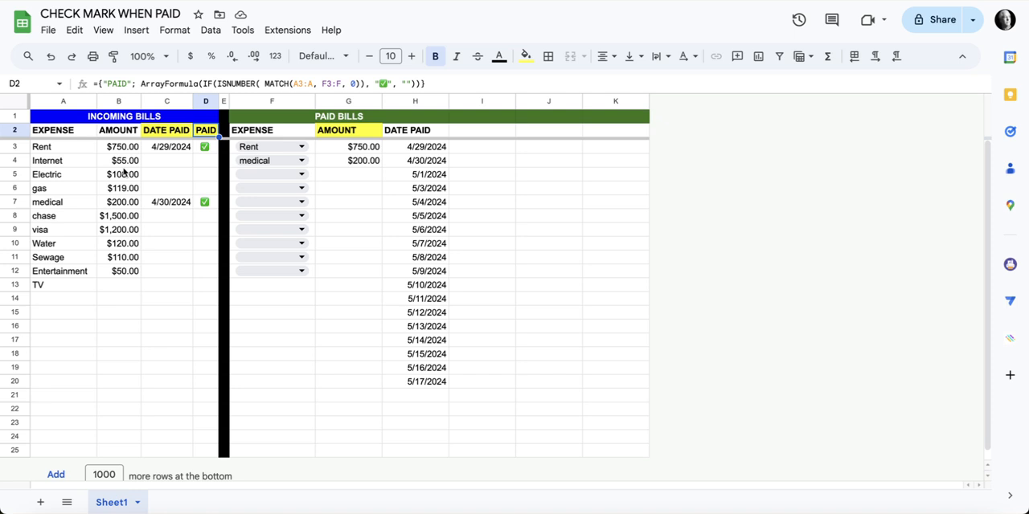
Record Electric as a paid expense in F5 and select the AMOUNT header formula in G2
left_click(301, 175)
left_click(266, 235)
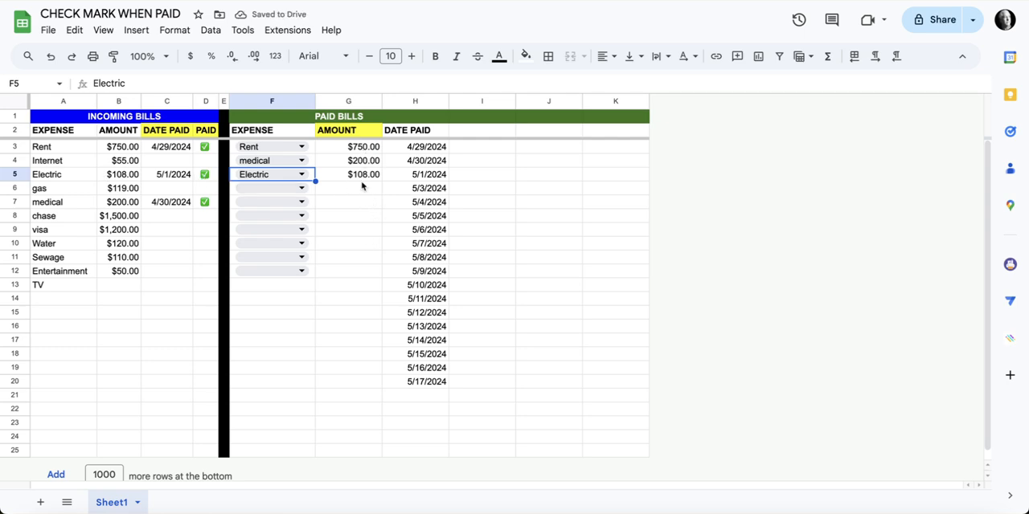
left_click(351, 131)
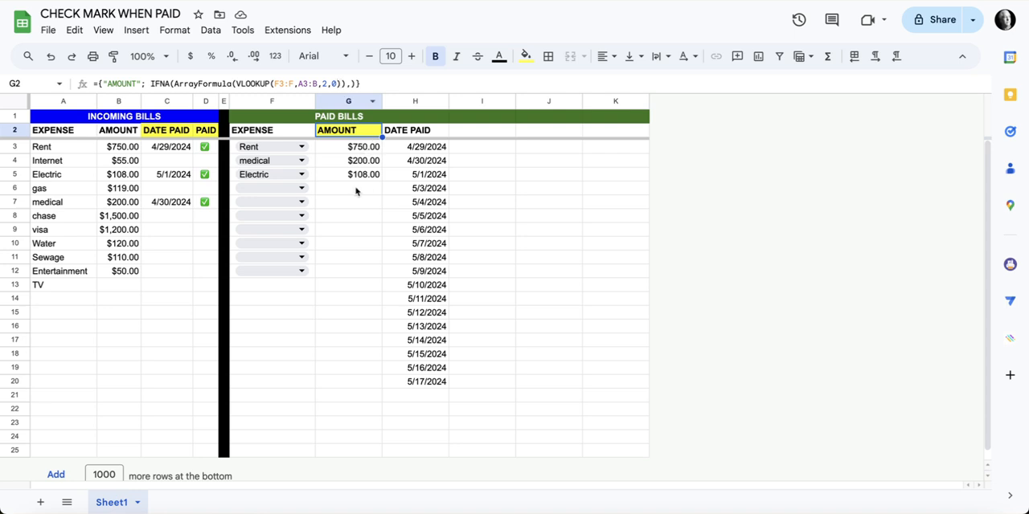
Examine the manually entered paid dates in H3 and H4 and the DATE PAID header formula in C2
left_click(404, 149)
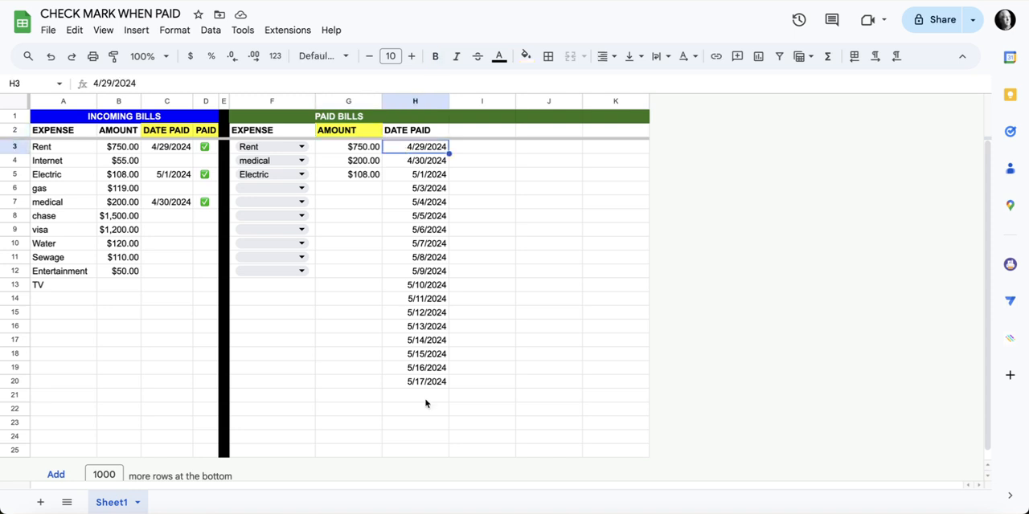
double_click(433, 160)
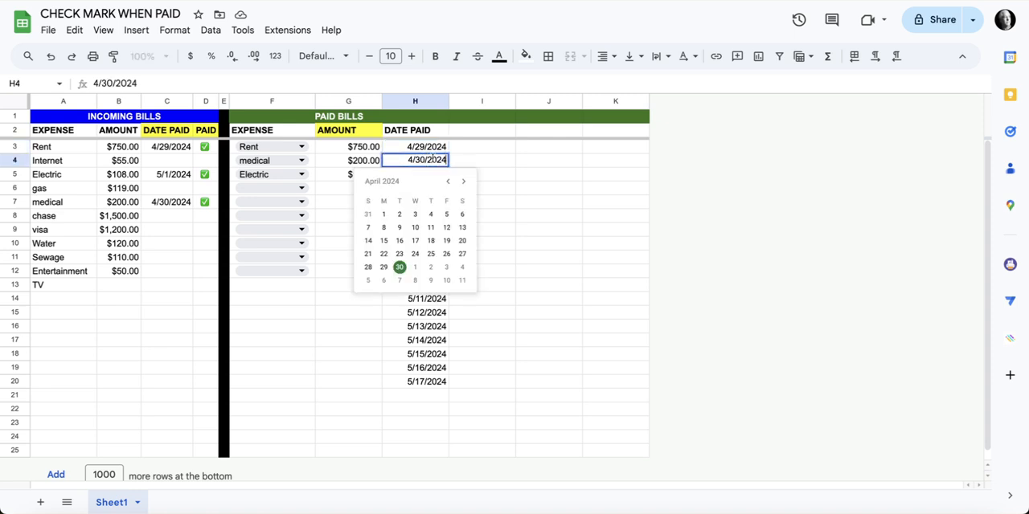
left_click(489, 162)
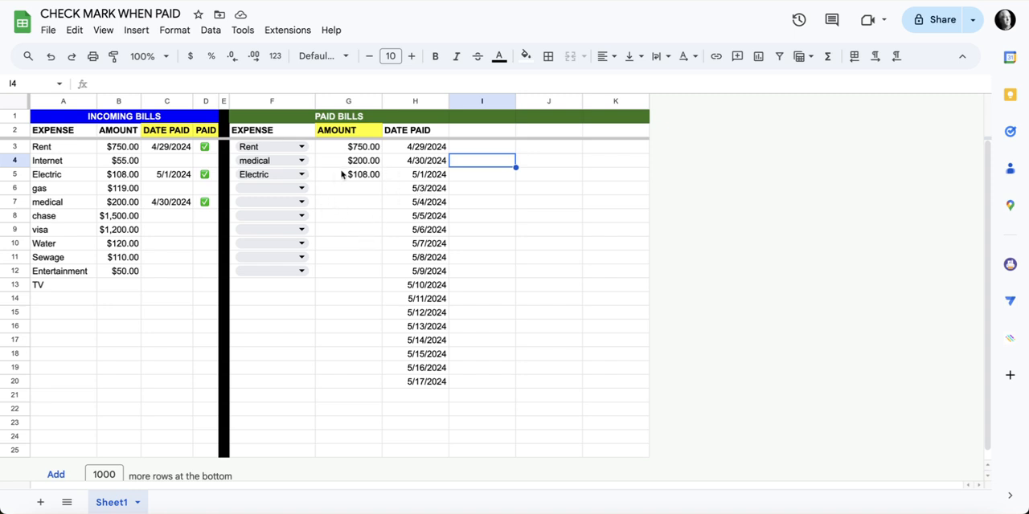
left_click(164, 133)
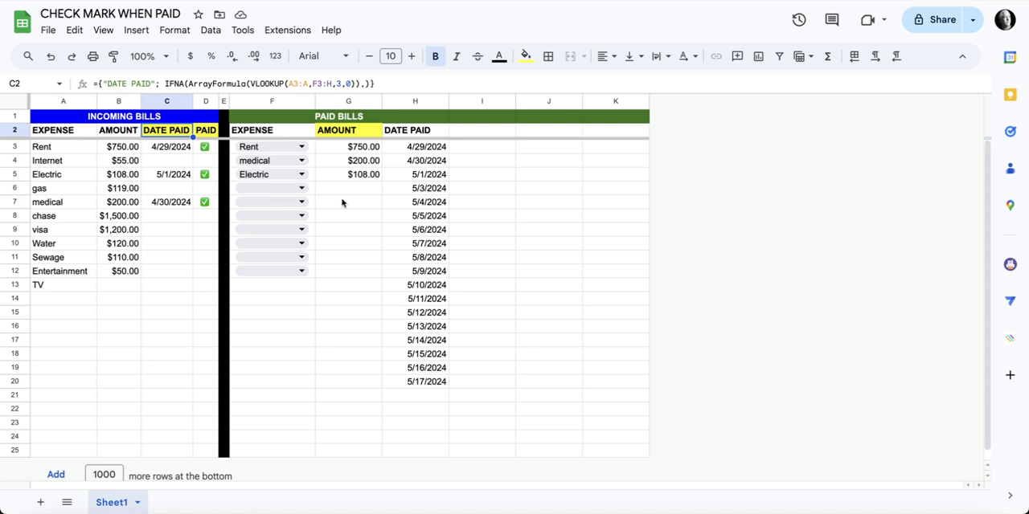
Record TV as paid in F6 and enter 25 as its bill amount in B13, finishing on the PAID header formula in D2
left_click(302, 189)
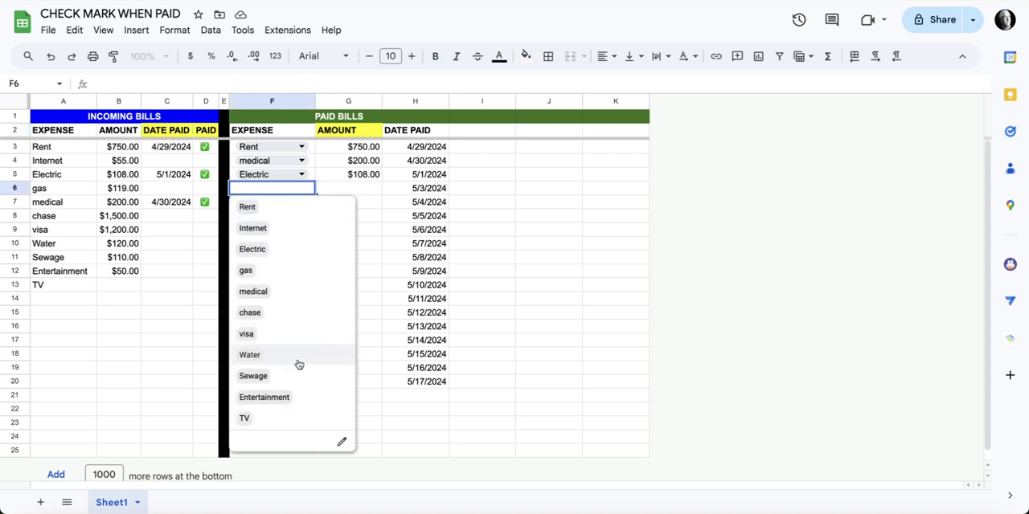
left_click(244, 421)
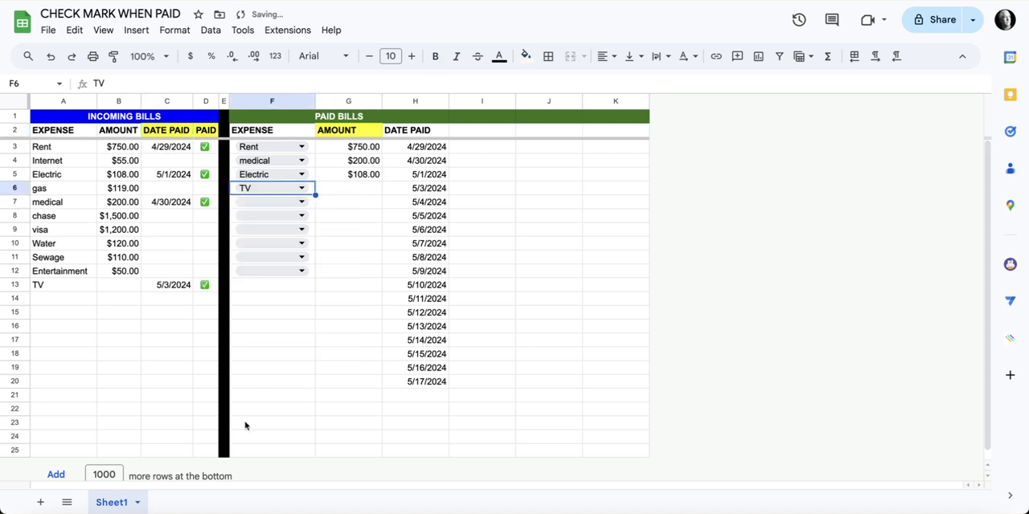
left_click(122, 287)
type("2")
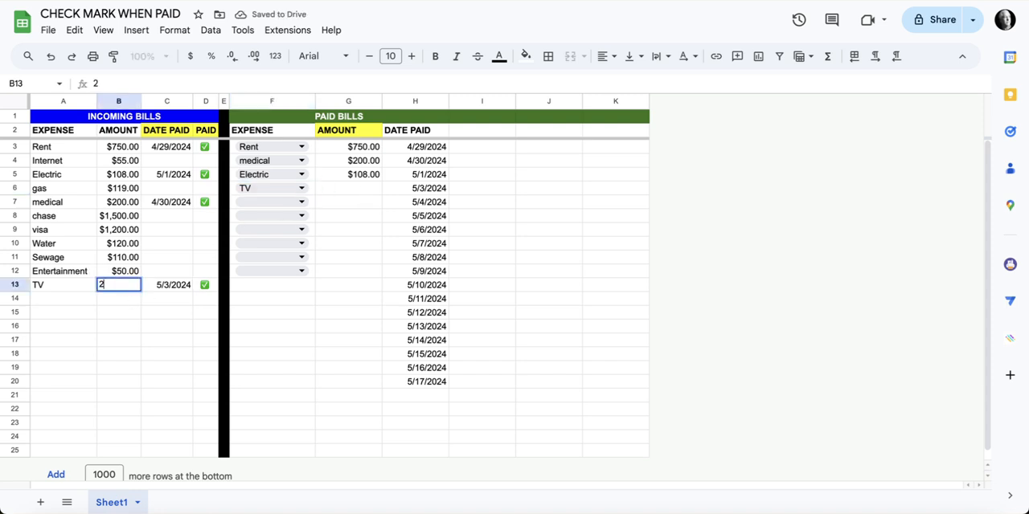
type("5")
key("Return")
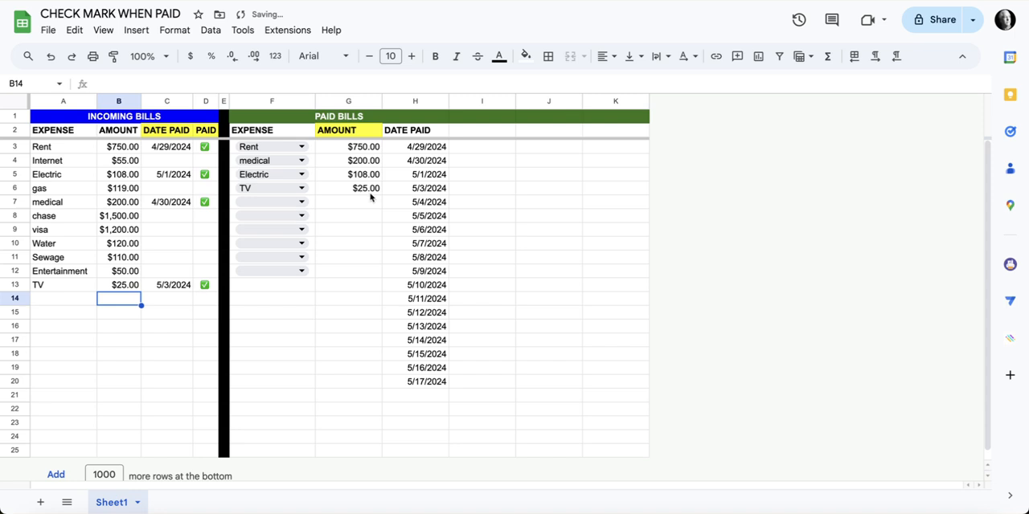
left_click(205, 134)
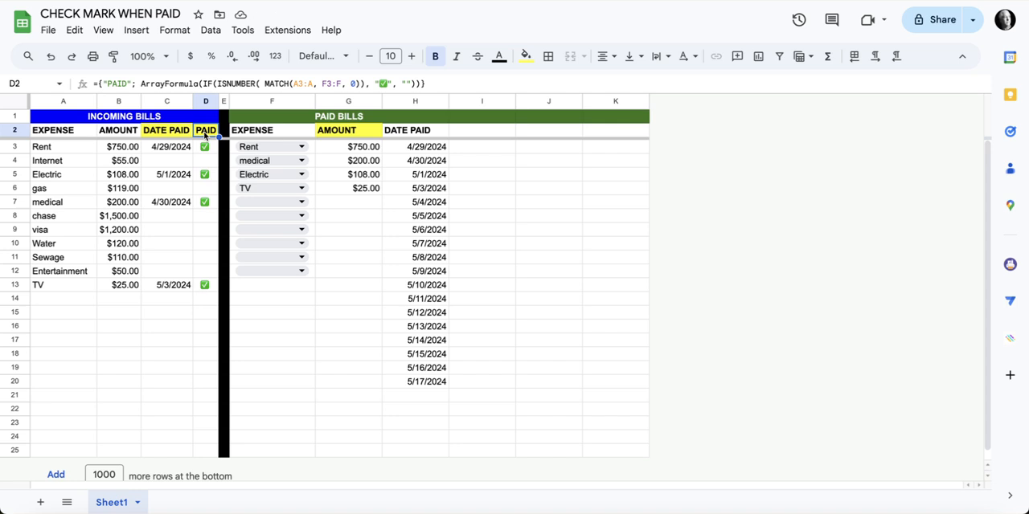